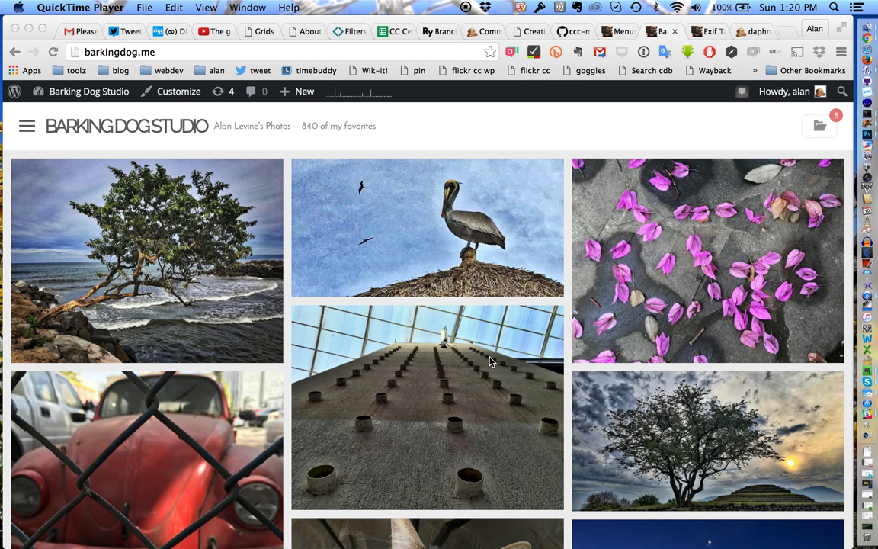
Start a new post on the Barking Dog Studio WordPress site
left_click(428, 125)
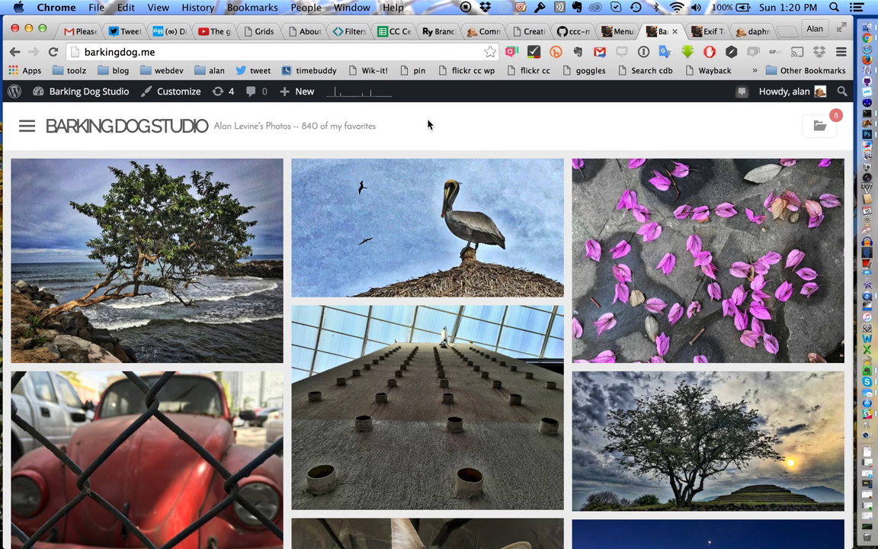
mouse_move(304, 92)
left_click(300, 117)
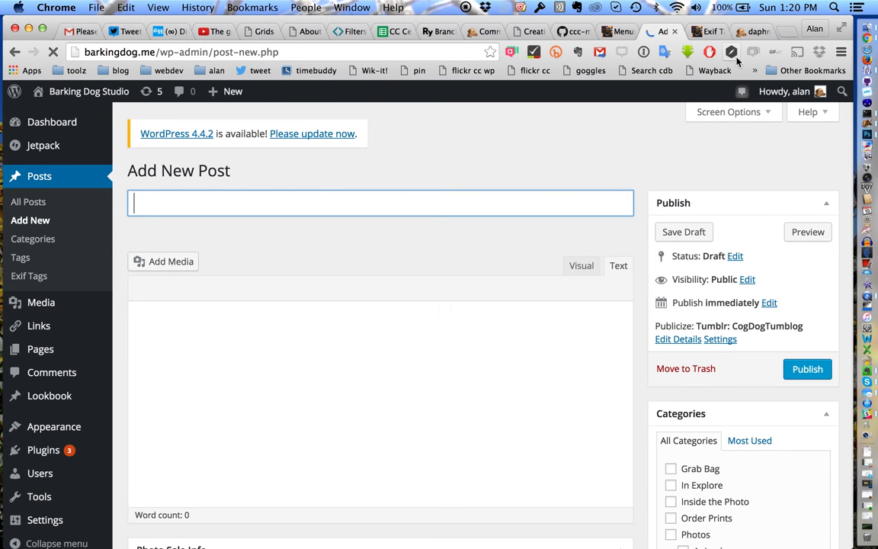
Switch to Finder and upload IMG_0803.jpg from the barkingdog/new folder to the new post's media library
key("super+Tab")
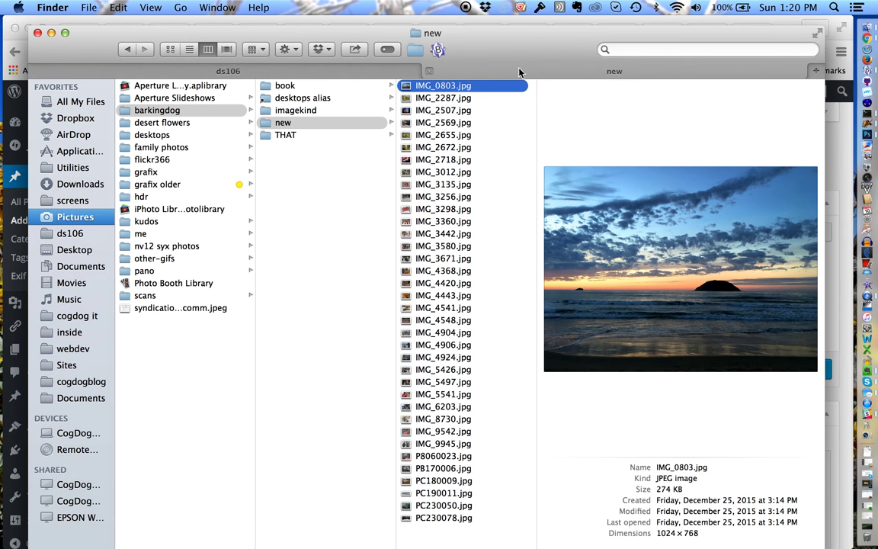
left_click_drag(533, 44, 732, 311)
left_click_drag(657, 338, 200, 330)
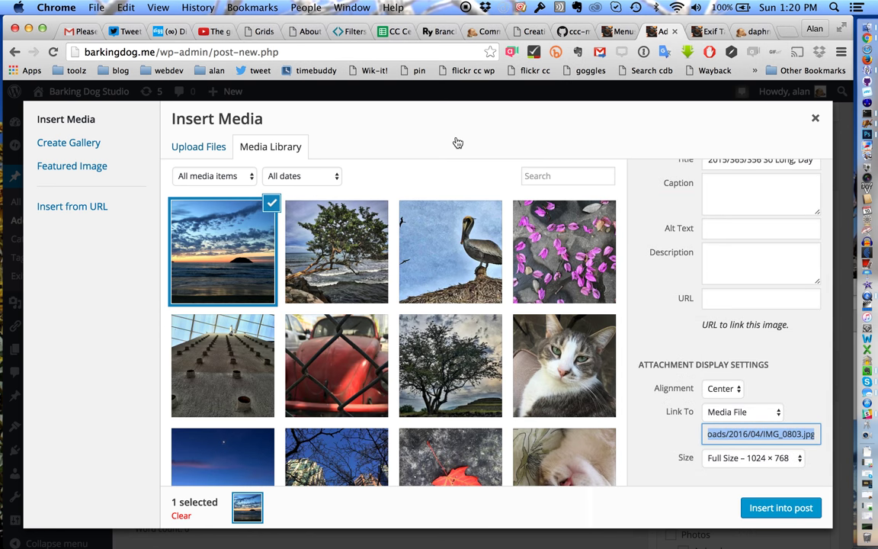
Remove the "2015/365/356" prefix from the uploaded image's title so it reads "So Long, Day"
scroll(689, 265, "up", 3)
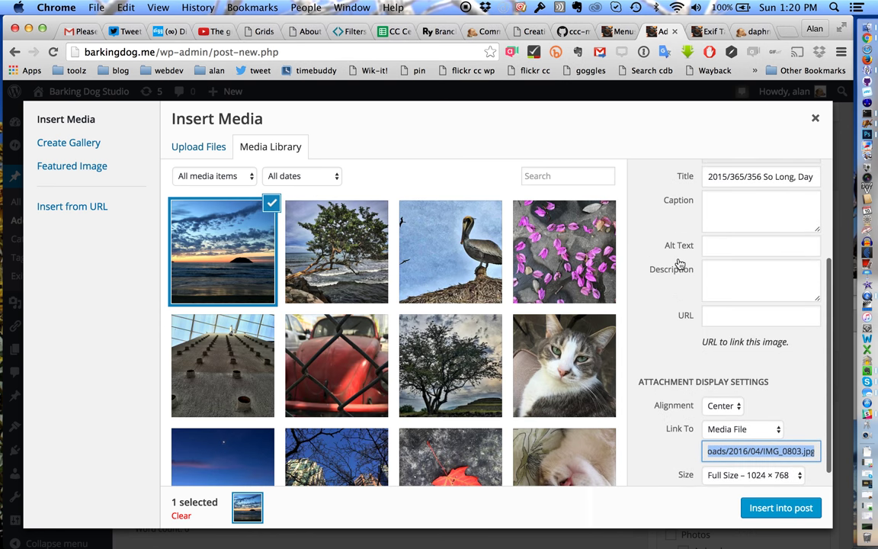
scroll(679, 263, "up", 3)
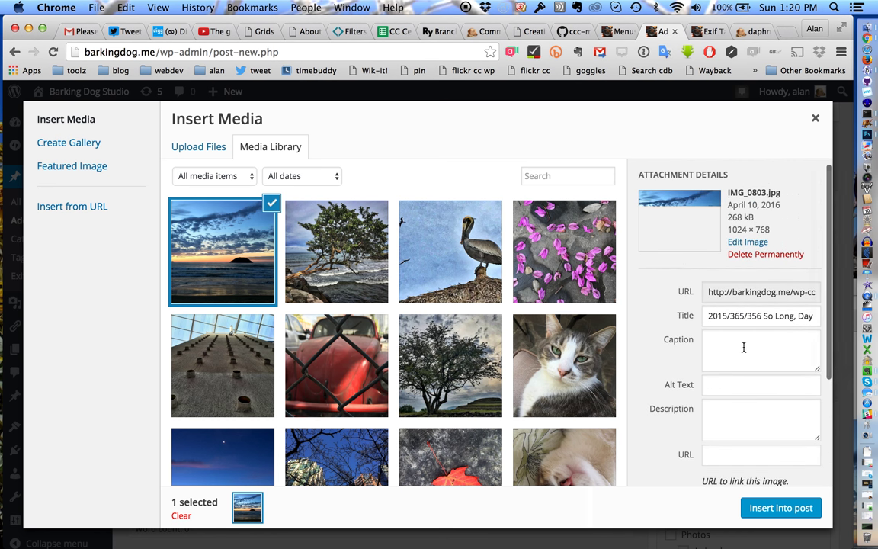
left_click_drag(764, 316, 702, 316)
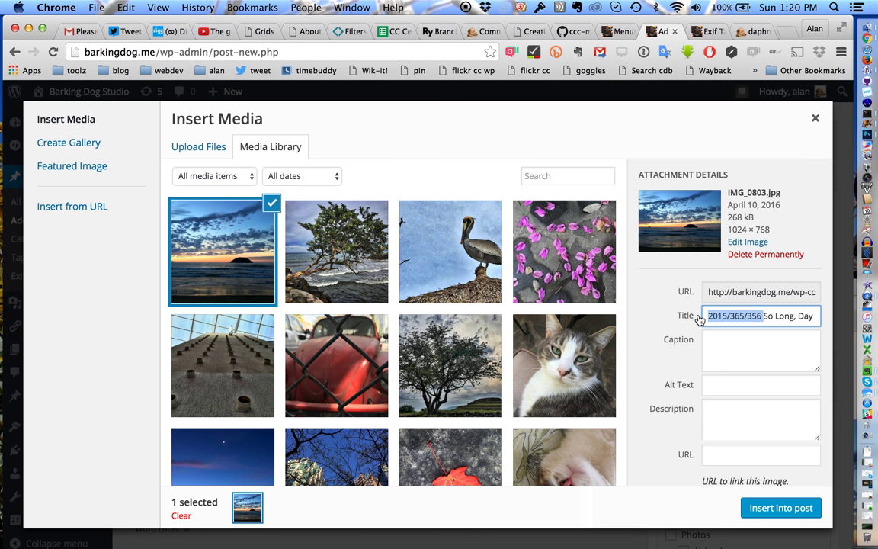
key("BackSpace")
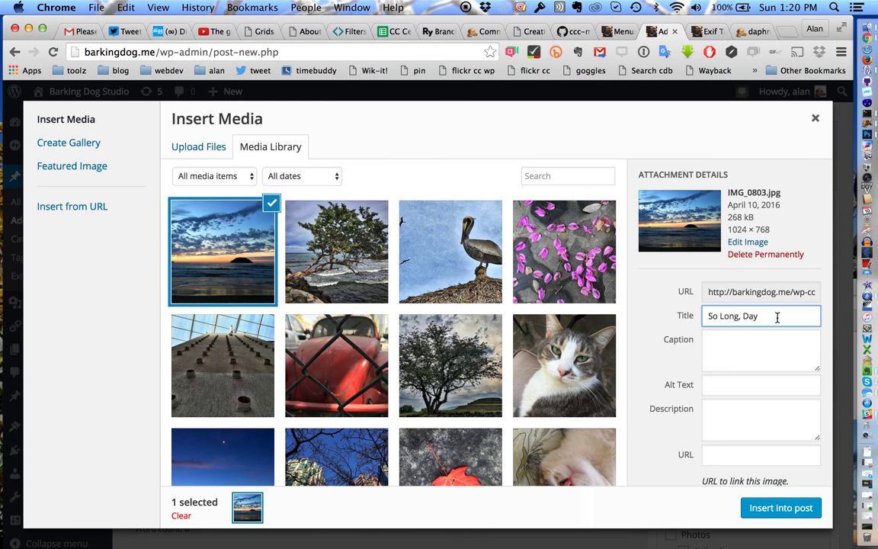
Insert the image into the post and reuse its title "So Long, Day" as the post title
left_click_drag(778, 315, 690, 319)
key("super+c")
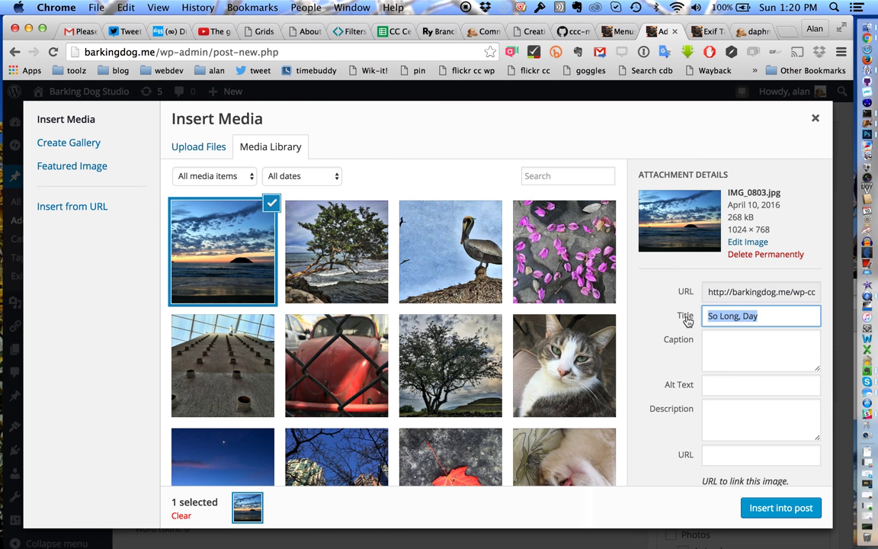
left_click(774, 507)
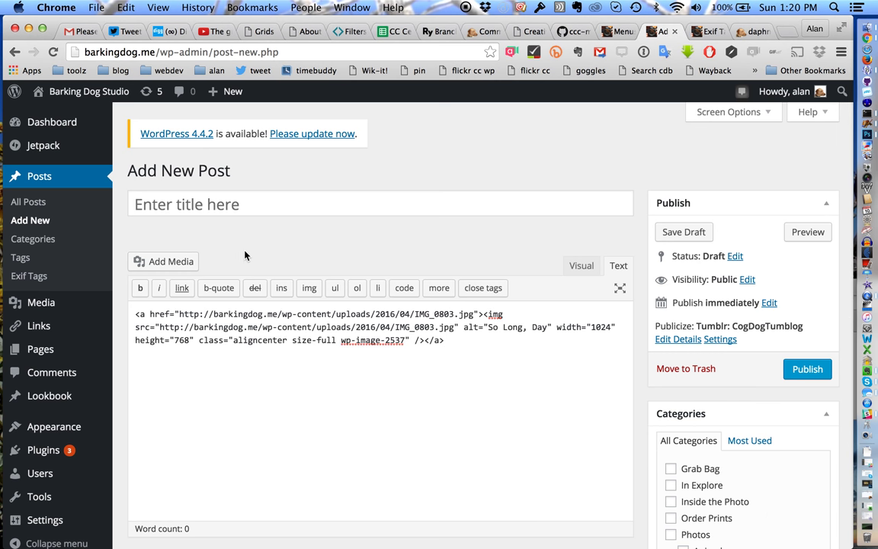
left_click(215, 208)
key("super+v")
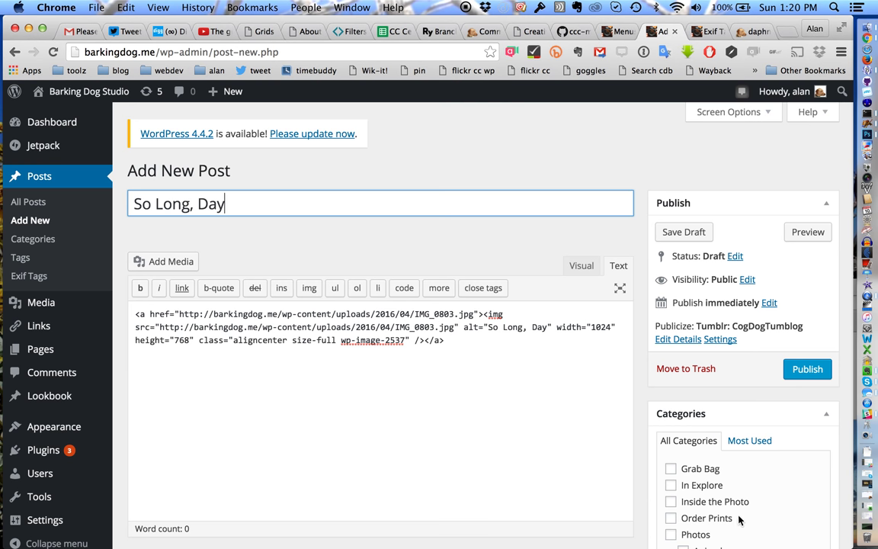
Assign the post to the Places category under Photos
scroll(569, 475, "down", 5)
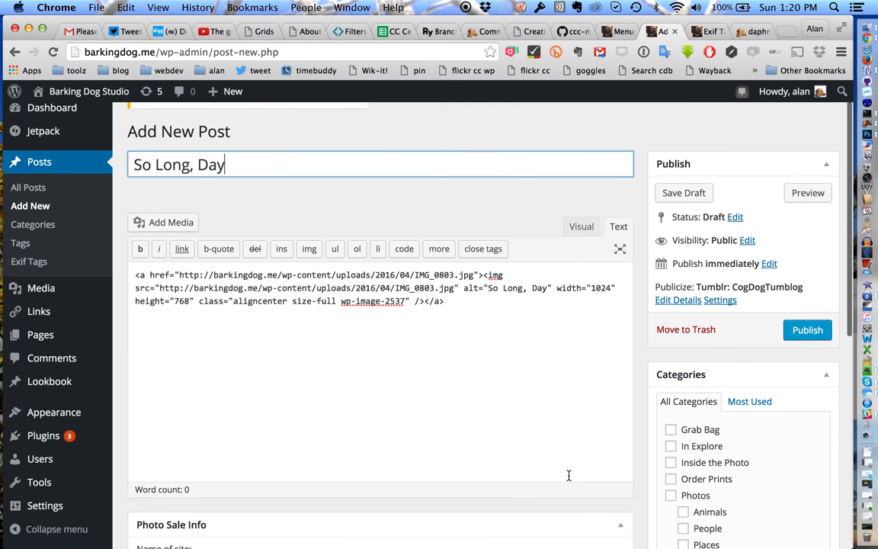
scroll(788, 401, "down", 2)
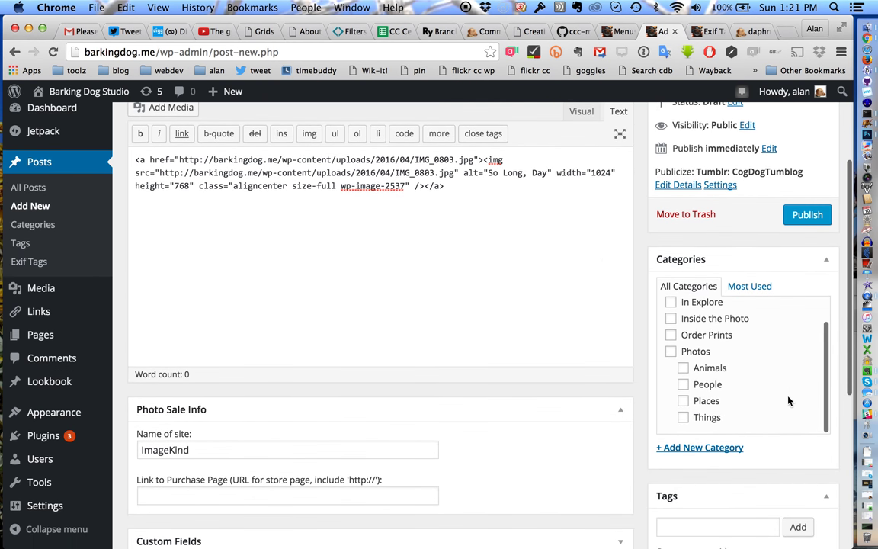
left_click(683, 392)
Add the tags beach, sunset and mexico to the post
scroll(614, 427, "down", 3)
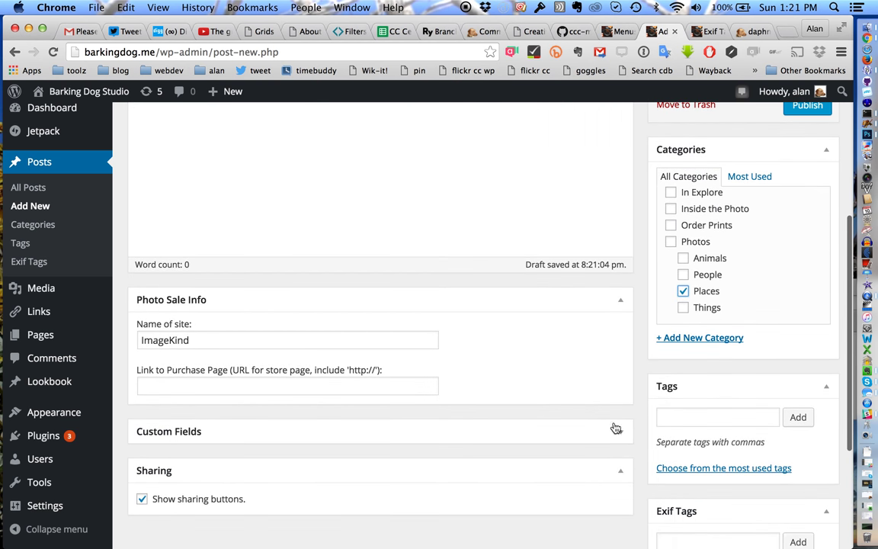
left_click(682, 420)
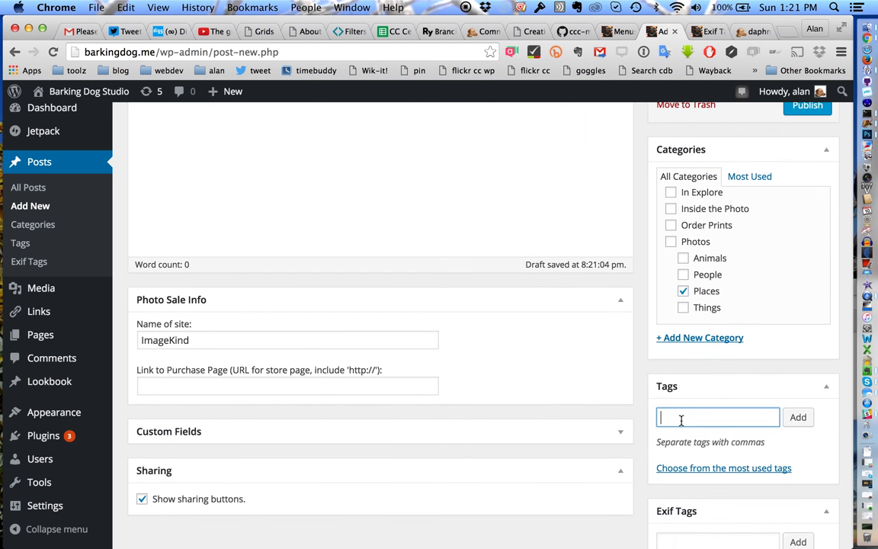
type("beach, suns")
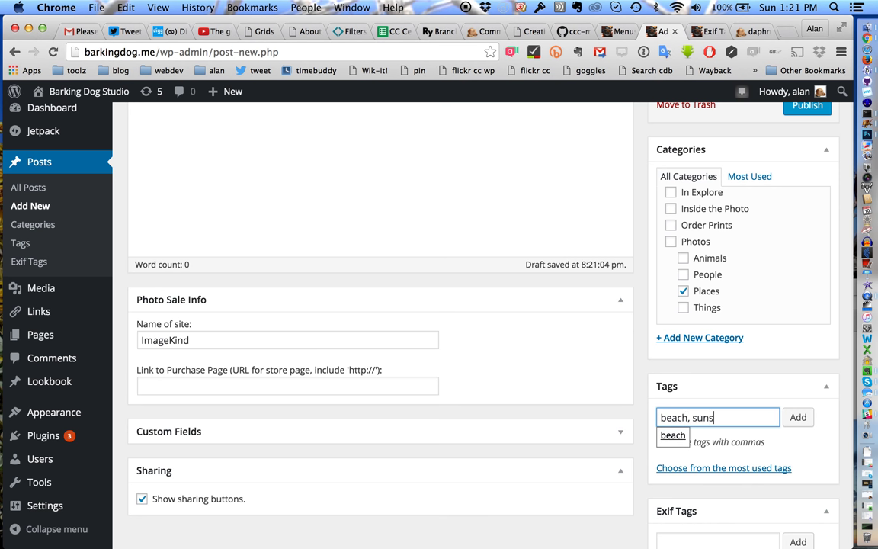
type("et, mexico")
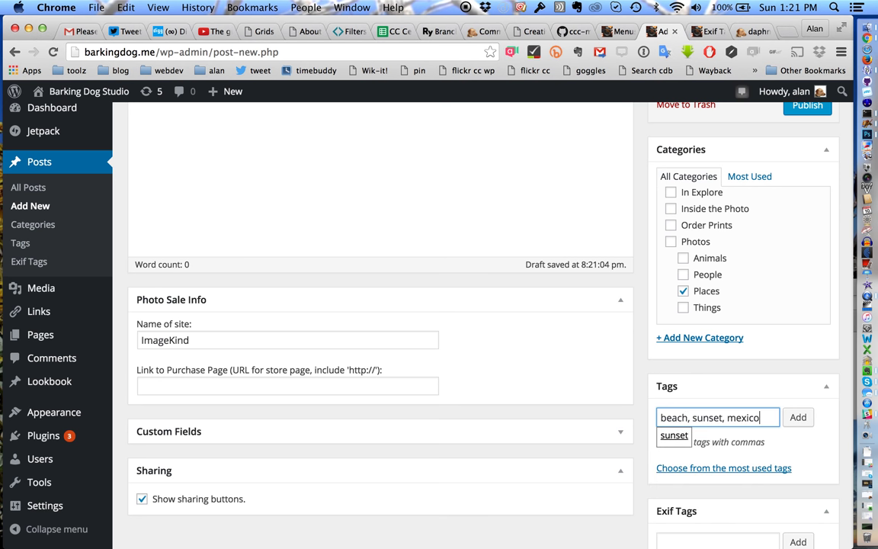
left_click(798, 418)
Publish the "So Long, Day" post
scroll(505, 292, "up", 5)
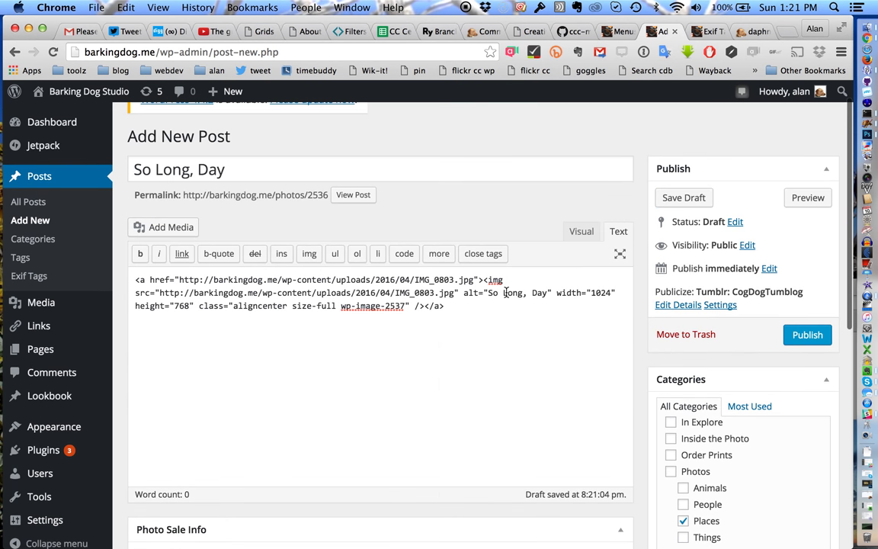
scroll(505, 292, "up", 1)
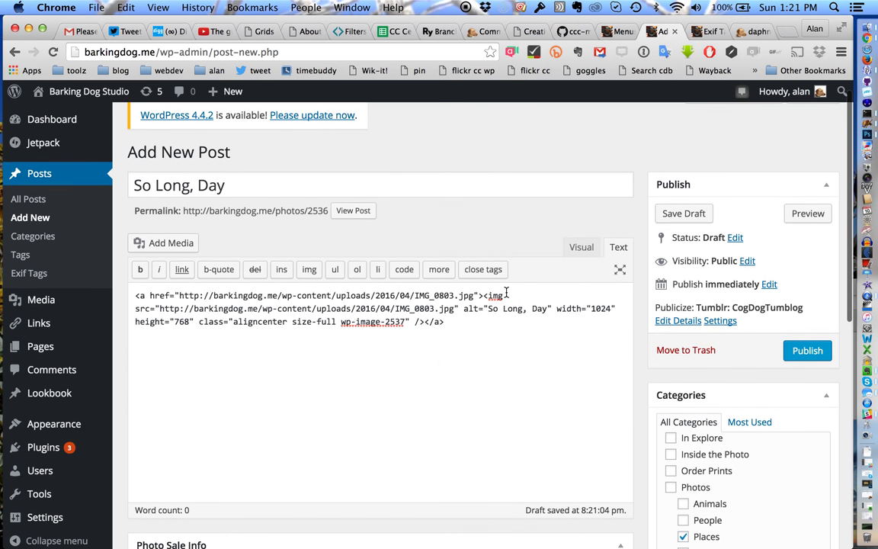
left_click(816, 350)
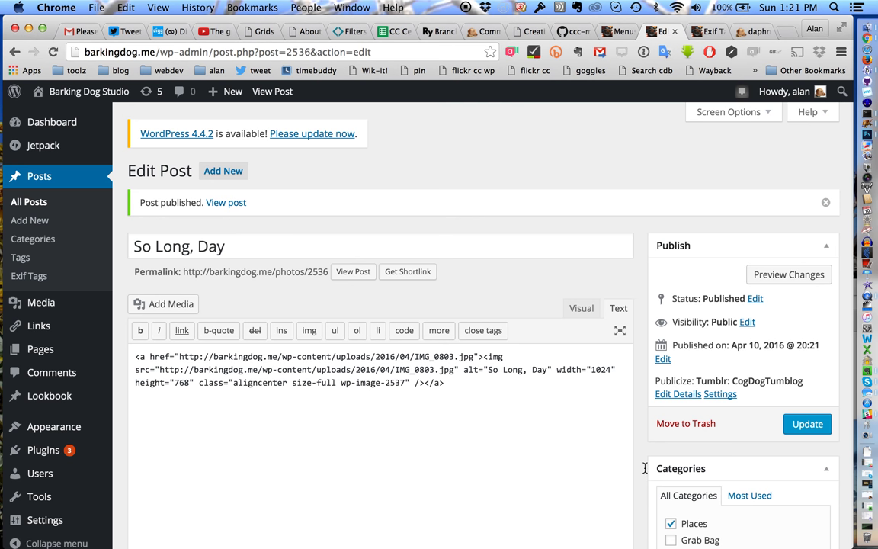
Review the published post's categories, tags, Exif tags and featured image in the editor
scroll(644, 467, "down", 6)
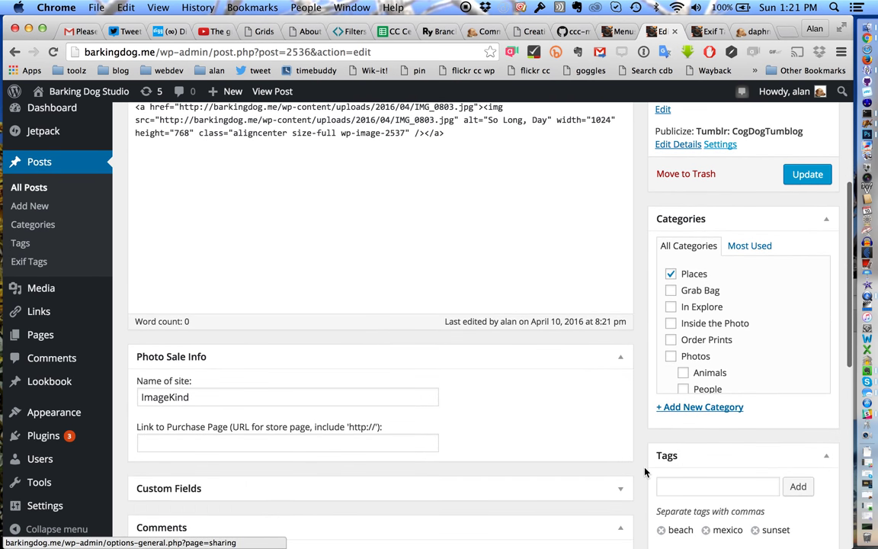
scroll(644, 472, "down", 9)
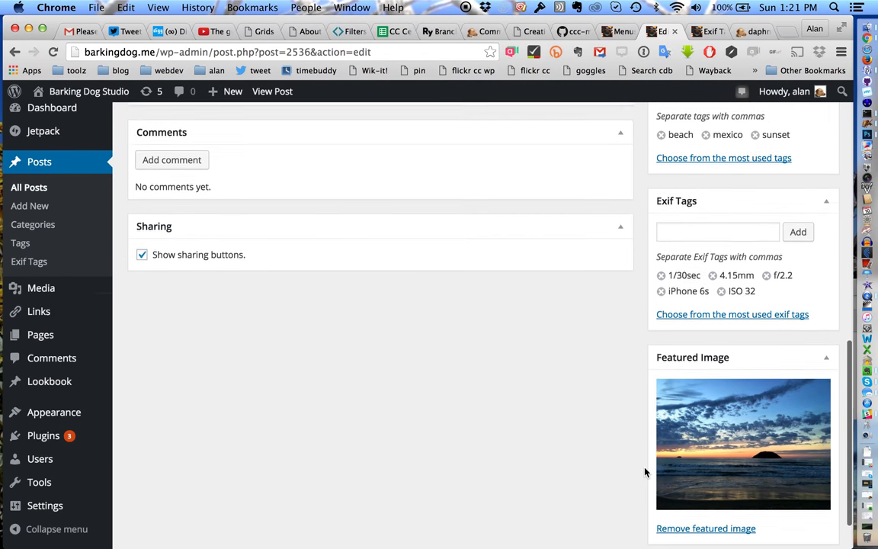
scroll(644, 472, "down", 1)
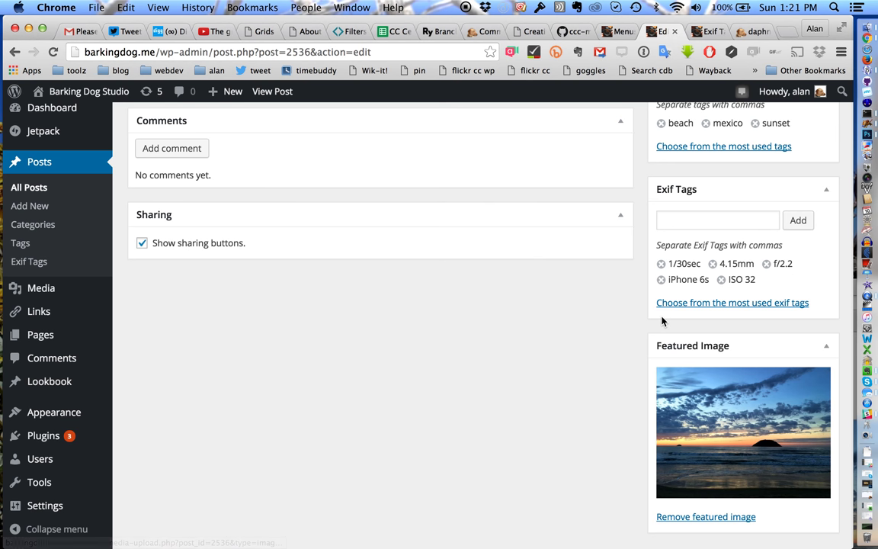
scroll(655, 304, "up", 5)
scroll(654, 304, "up", 6)
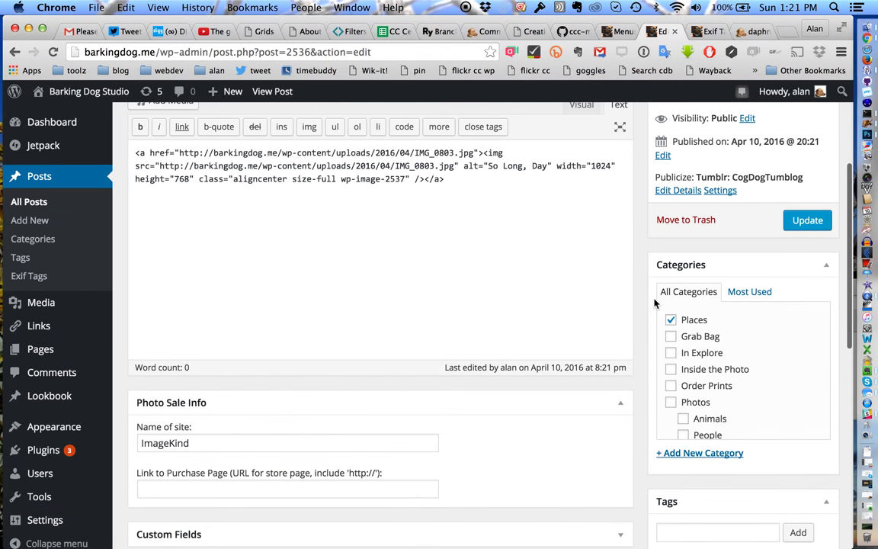
View the published post on the site and examine its Photo Metadata list below the picture
left_click(226, 203)
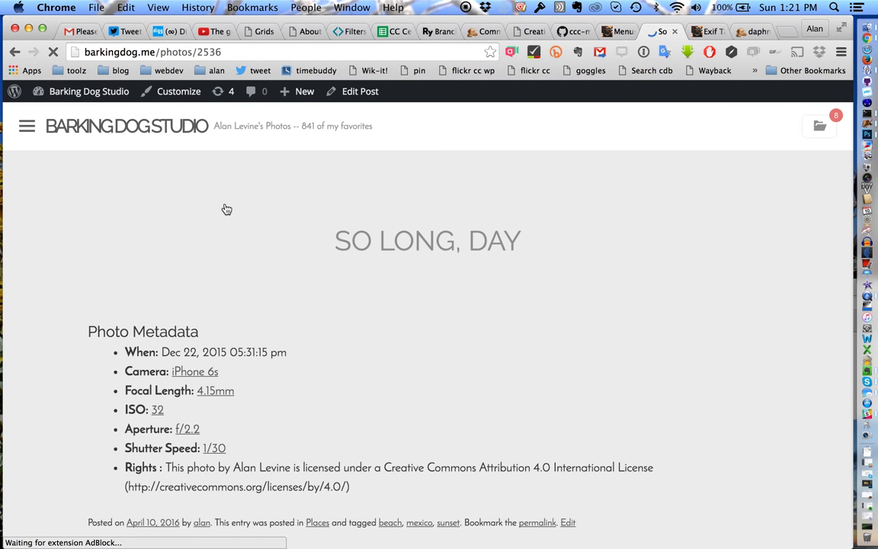
scroll(539, 421, "down", 8)
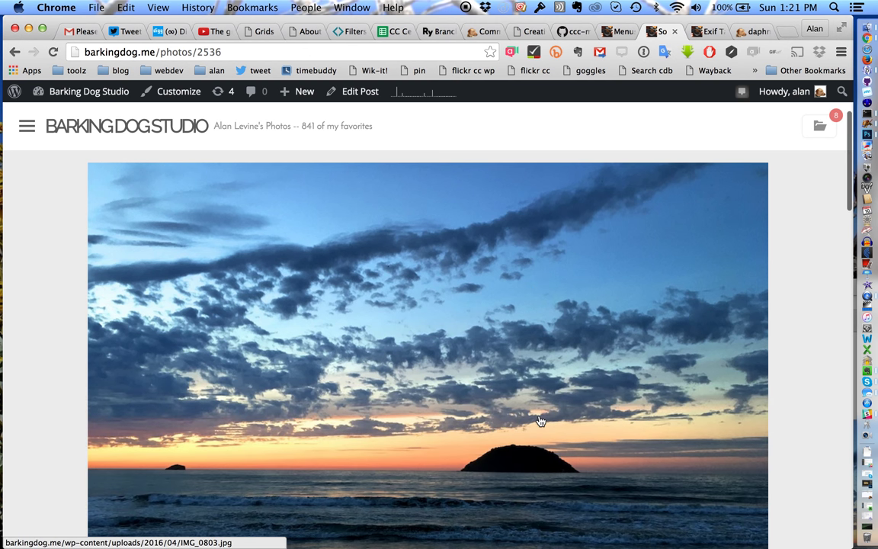
scroll(540, 421, "down", 6)
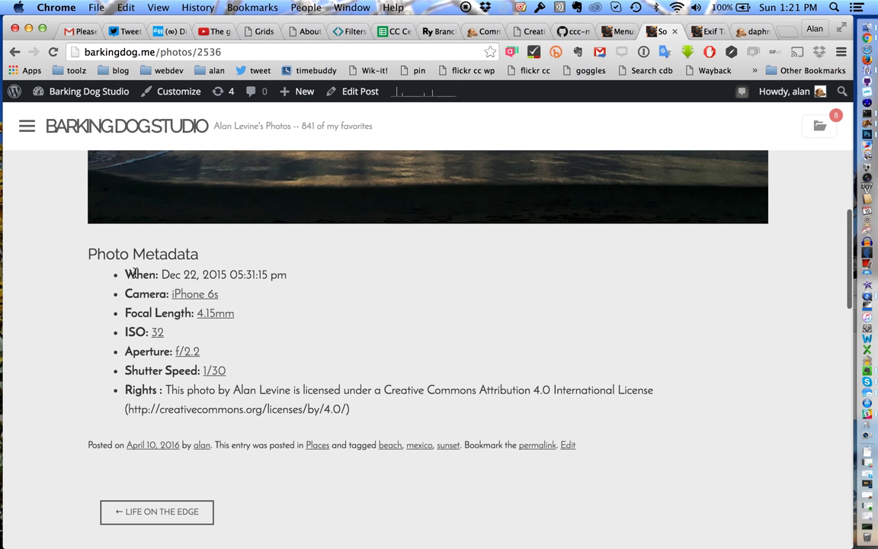
left_click_drag(89, 253, 352, 410)
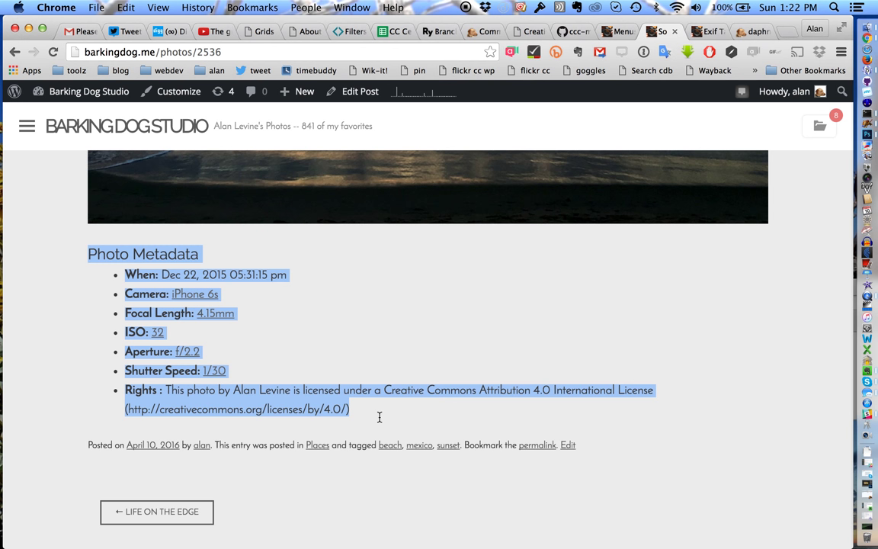
left_click(362, 323)
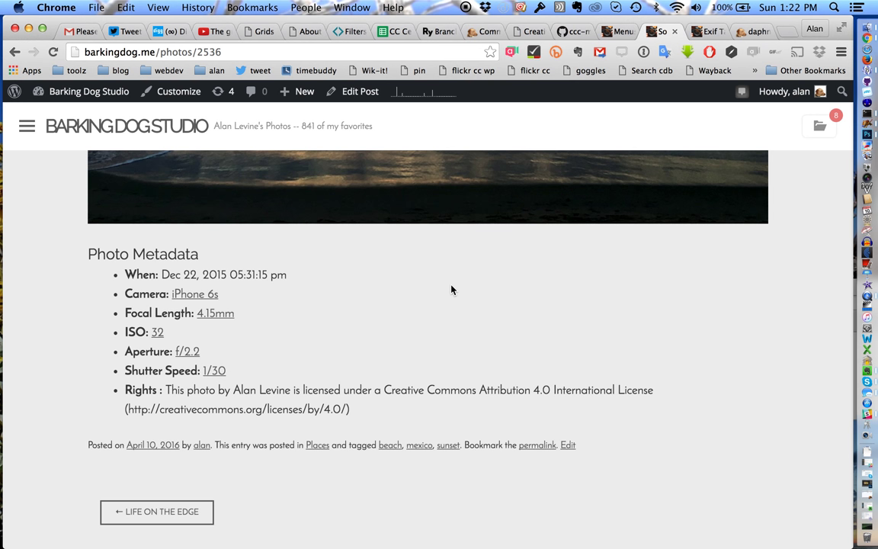
Open the camera link iPhone 6s from the photo metadata and browse the photos taken with that camera
left_click(194, 297)
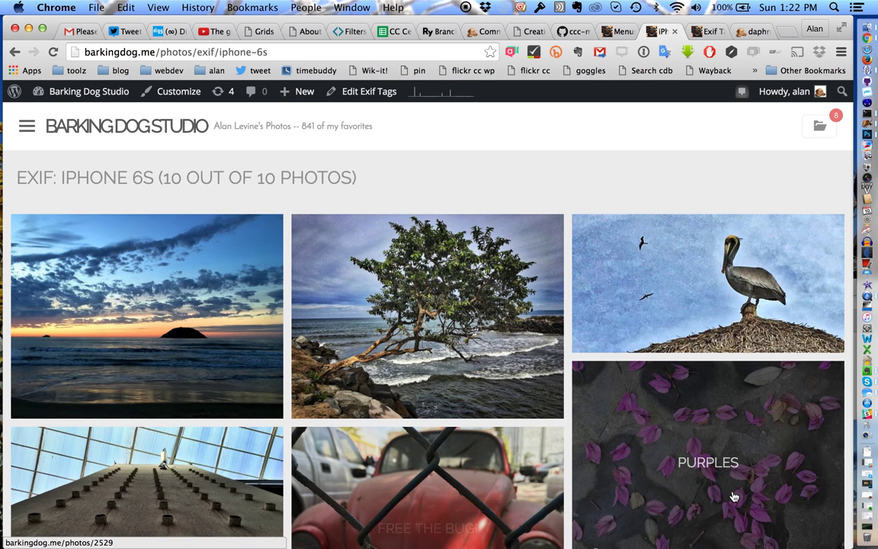
scroll(733, 497, "down", 1)
scroll(731, 495, "down", 1)
scroll(731, 496, "up", 2)
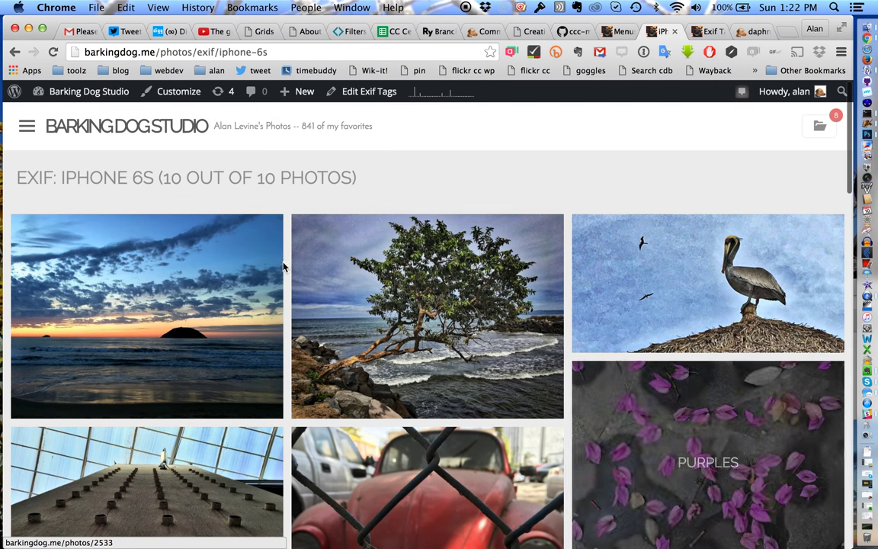
scroll(427, 381, "down", 10)
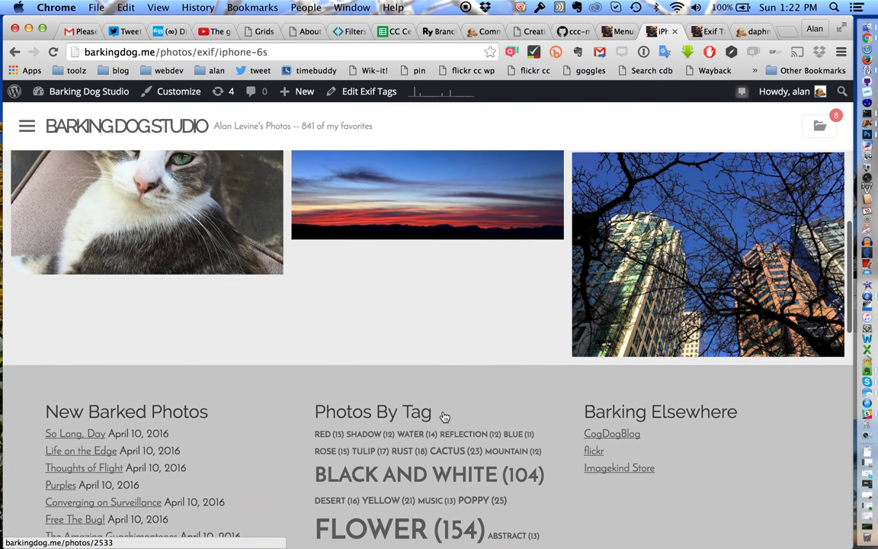
scroll(444, 415, "up", 10)
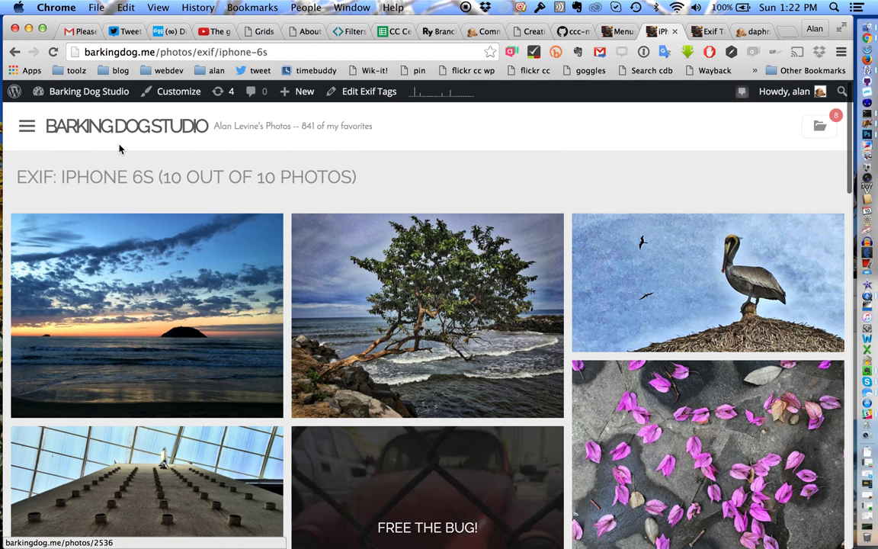
Return to the "So Long, Day" post and open the shutter speed link in its metadata
left_click(14, 52)
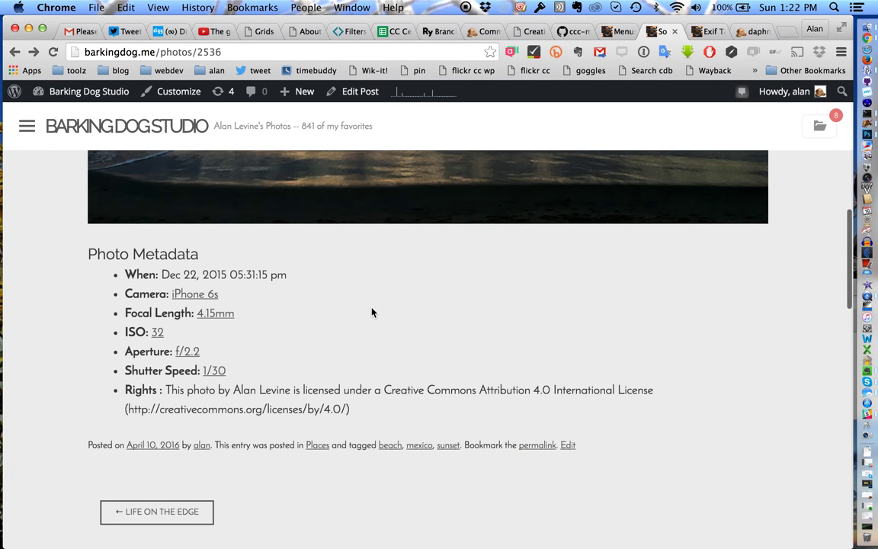
left_click(214, 371)
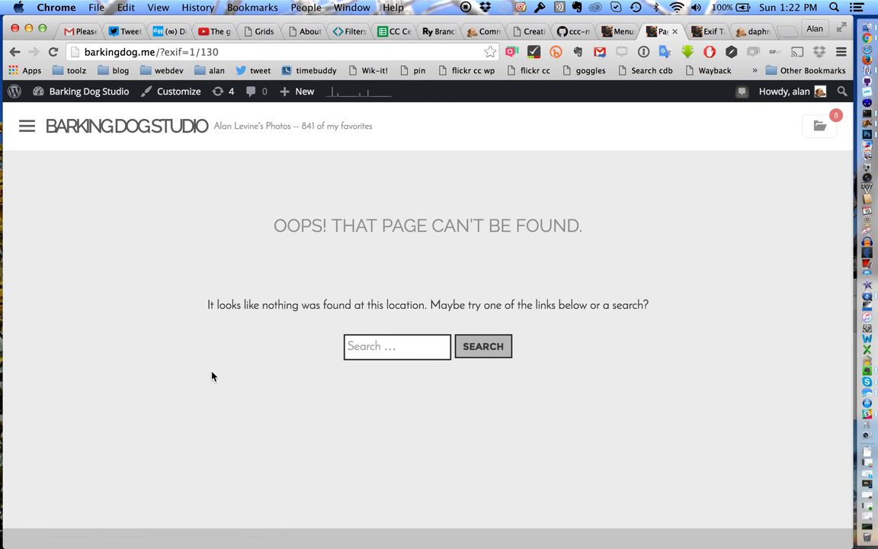
Try to reach the 1/30 shutter speed archive by changing the page address to barkingdog.me/?exif=1-30
left_click(203, 53)
key("BackSpace")
key("Return")
left_click(194, 52)
key("Delete")
type("-")
key("Return")
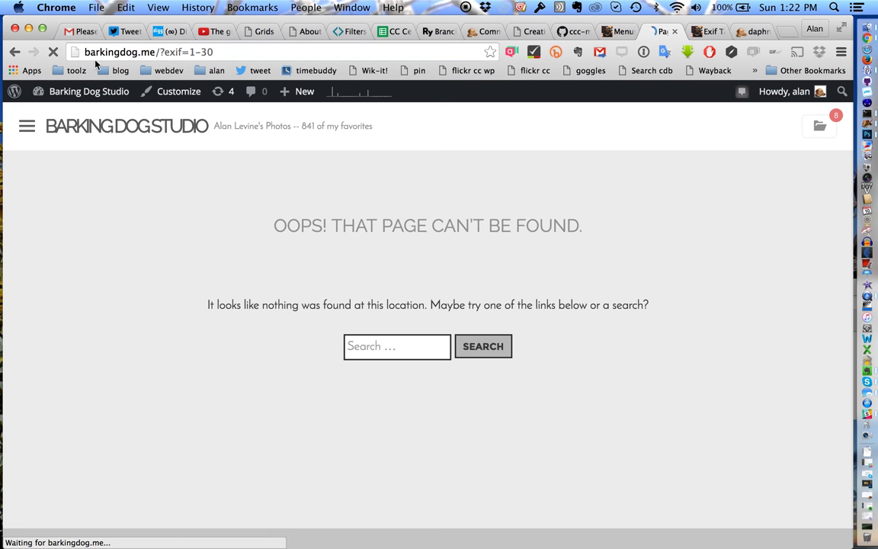
Return from the missing page to the published "So Long, Day" post and its Photo Metadata list
right_click(16, 51)
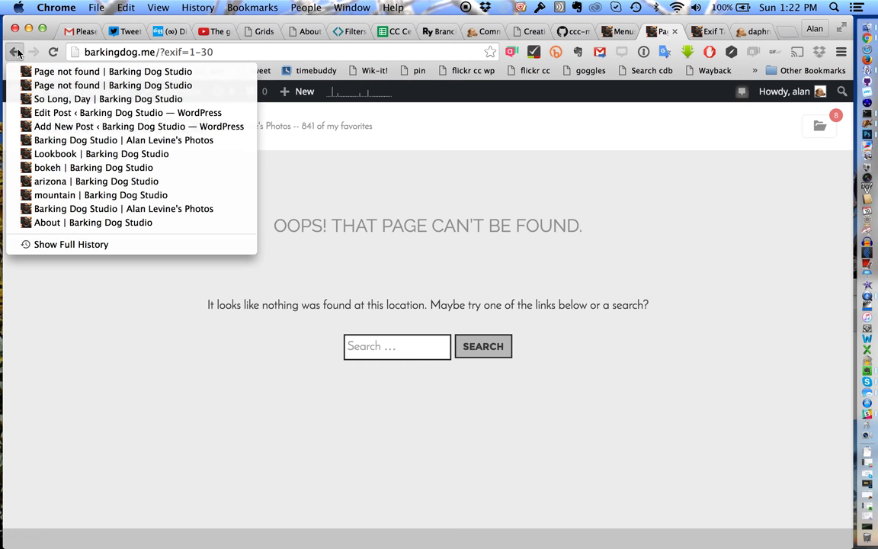
left_click(45, 112)
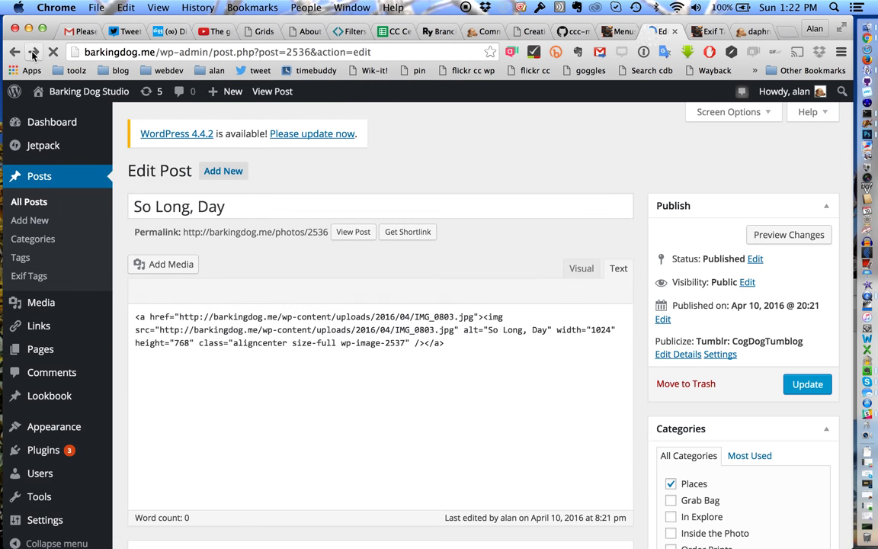
left_click(34, 53)
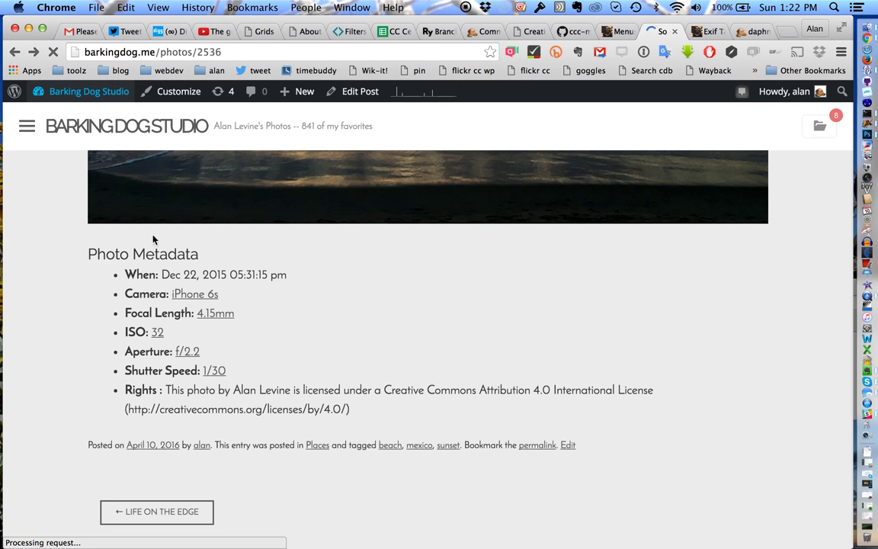
Open the aperture link f/2.2 from the photo metadata and browse the photos taken at that aperture
left_click(185, 352)
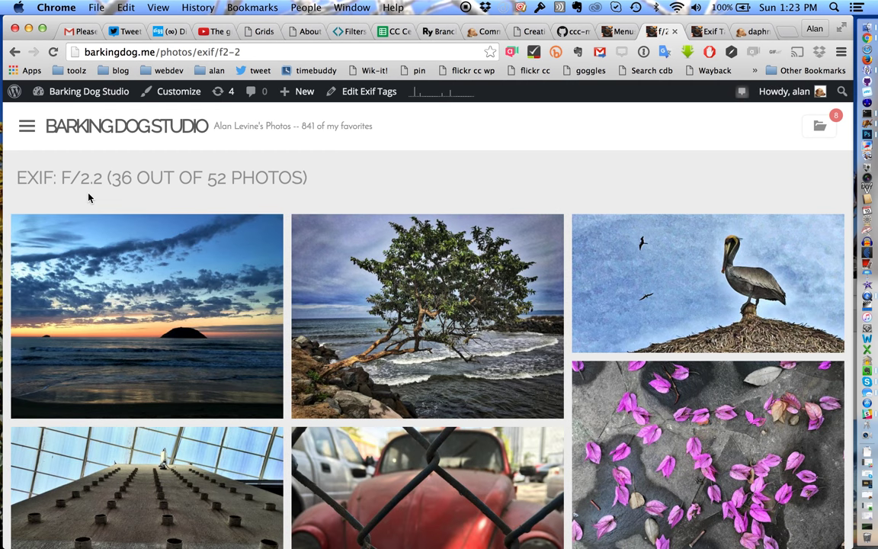
scroll(427, 366, "down", 5)
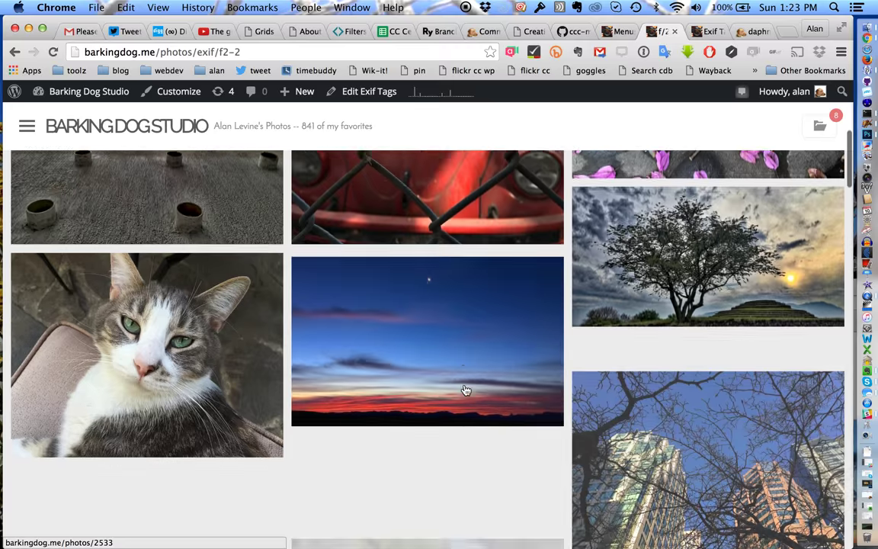
scroll(466, 390, "down", 15)
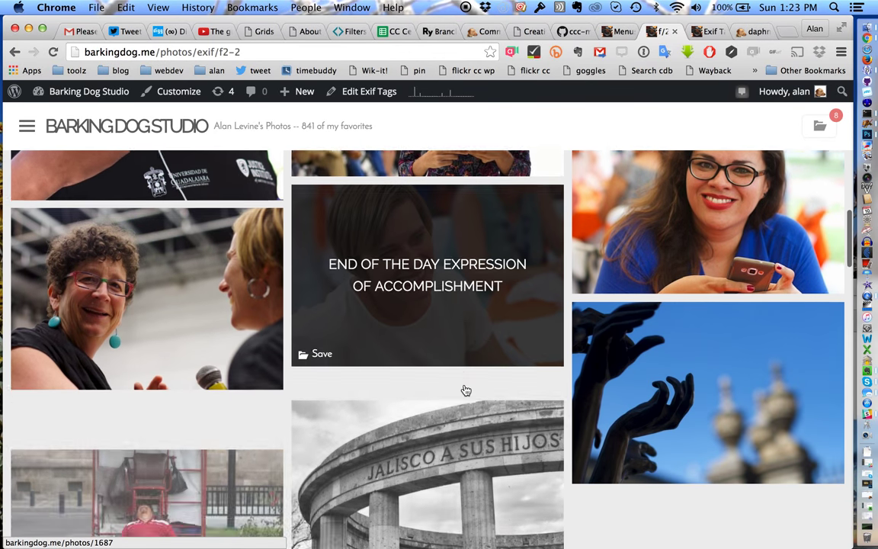
scroll(465, 390, "down", 4)
scroll(464, 390, "up", 15)
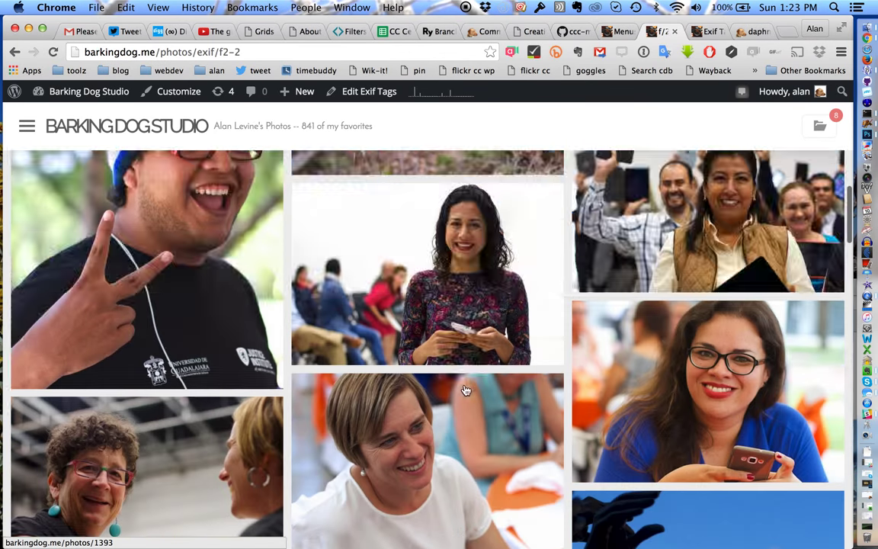